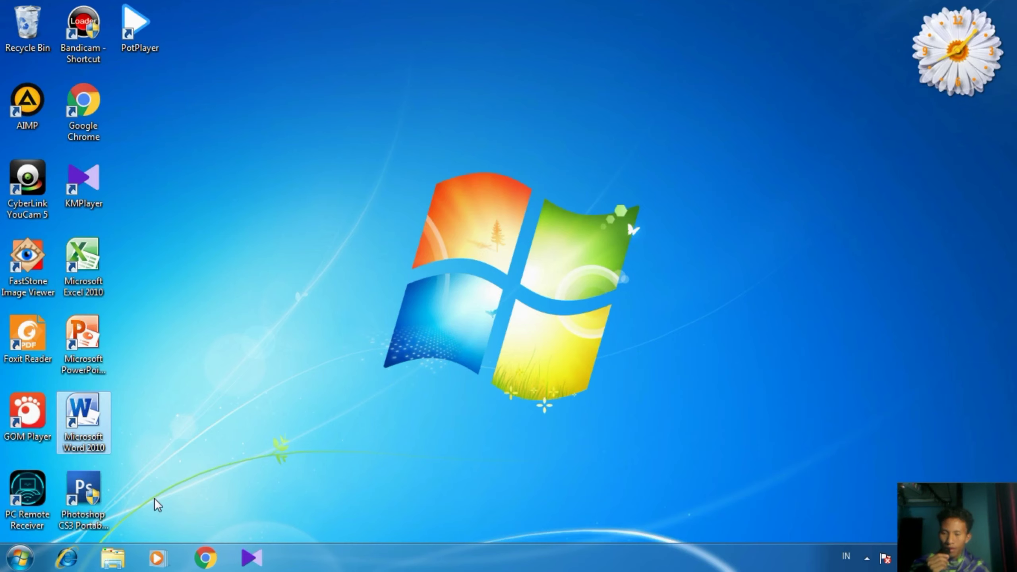
Open the Word englin n indo folder inside Aplikasi on Local Disk (D:) and pick out the add-on archives
{"action": "left_click", "coordinate": [113, 558]}
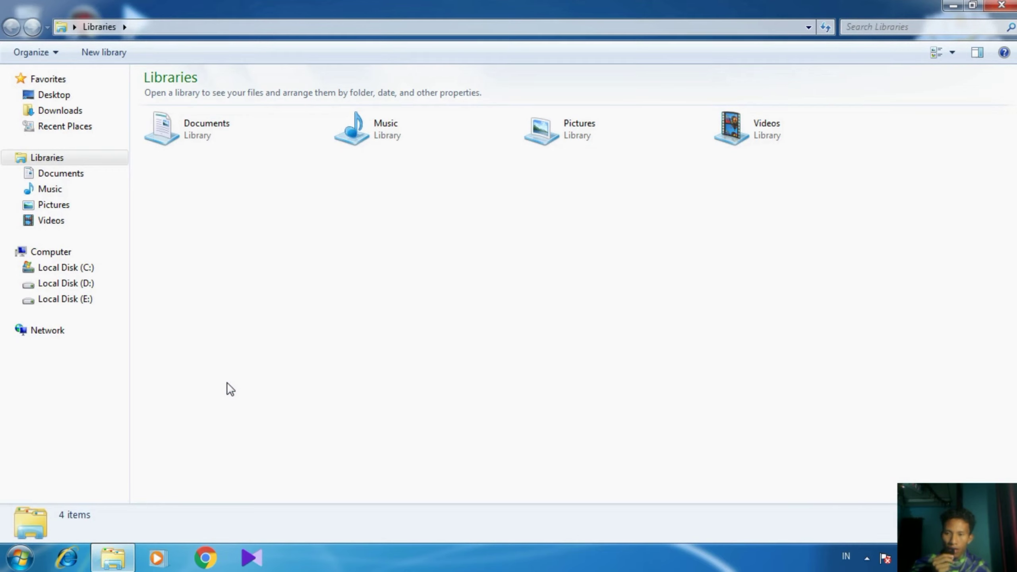
{"action": "left_click", "coordinate": [83, 283]}
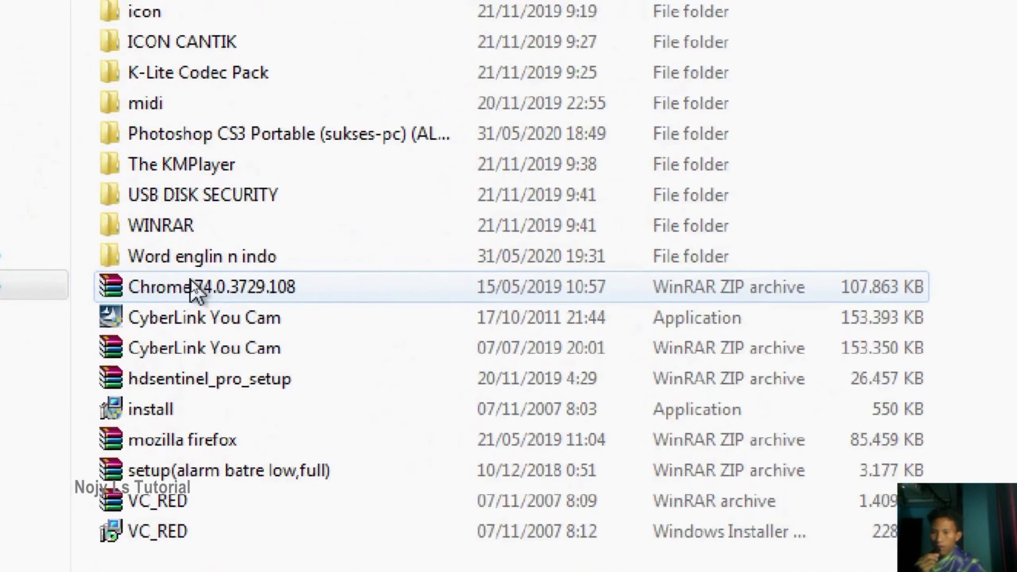
{"action": "left_click", "coordinate": [157, 258]}
{"action": "double_click", "coordinate": [157, 258]}
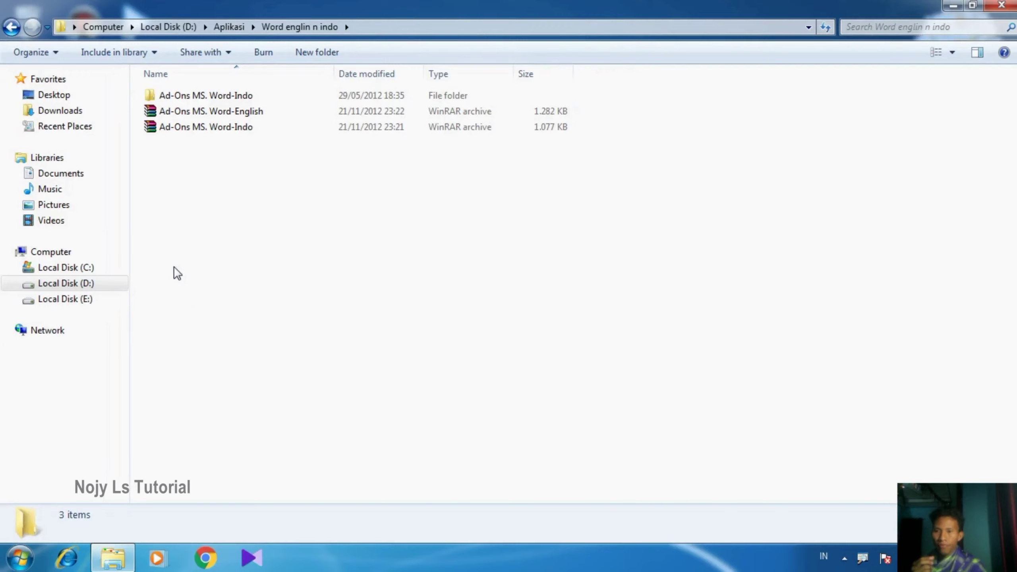
{"action": "left_click", "coordinate": [189, 113]}
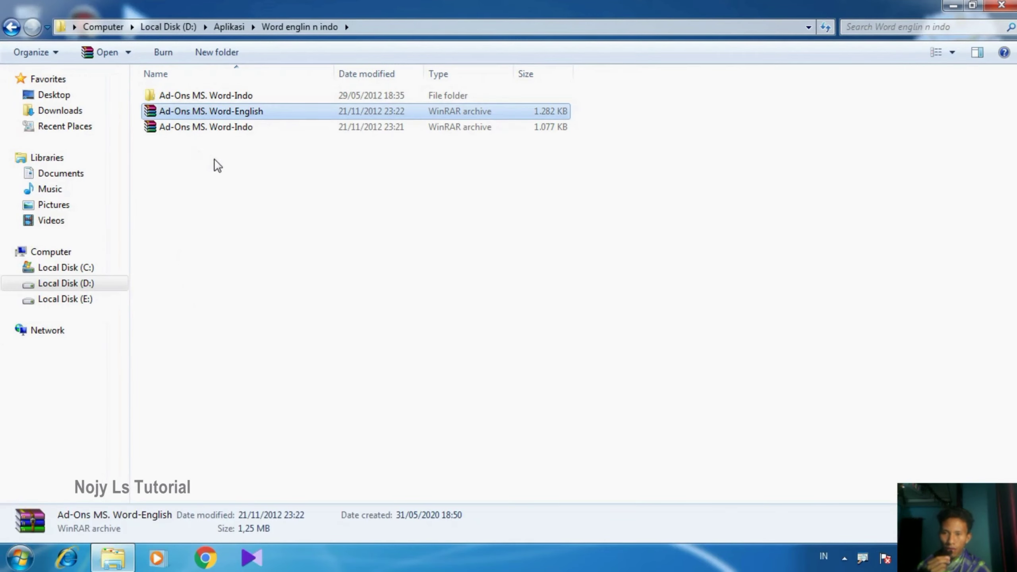
{"action": "left_click", "coordinate": [207, 128]}
Check the contents of the Ad-Ons MS. Word-Indo folder and move that folder to the Recycle Bin
{"action": "double_click", "coordinate": [202, 95]}
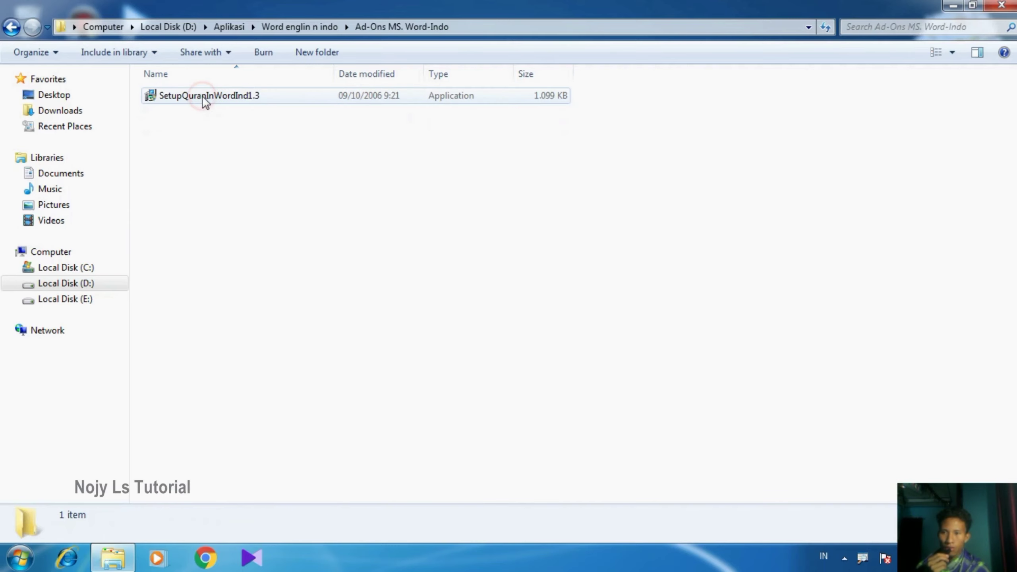
{"action": "key", "text": "BackSpace"}
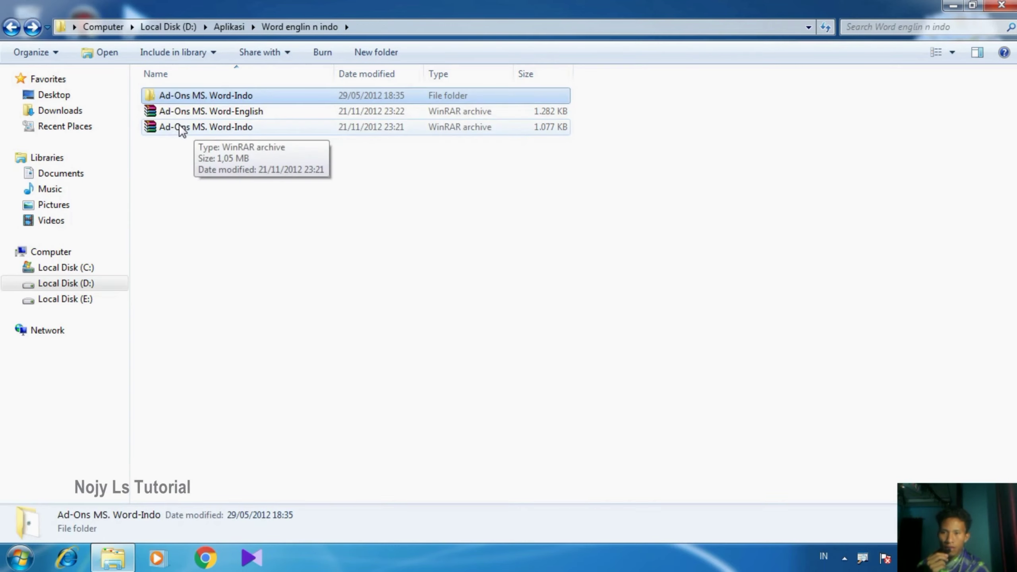
{"action": "key", "text": "Delete"}
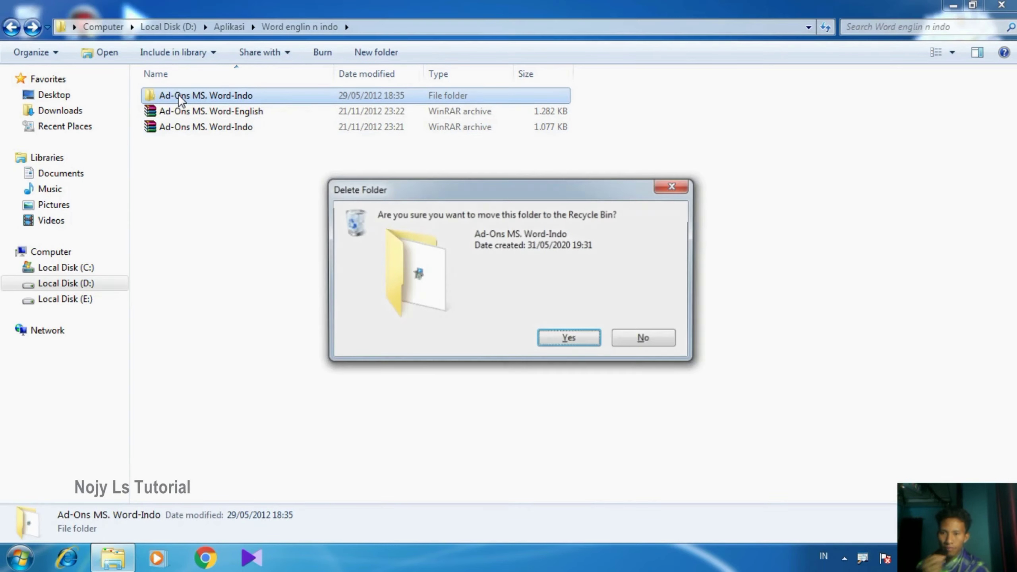
{"action": "key", "text": "Return"}
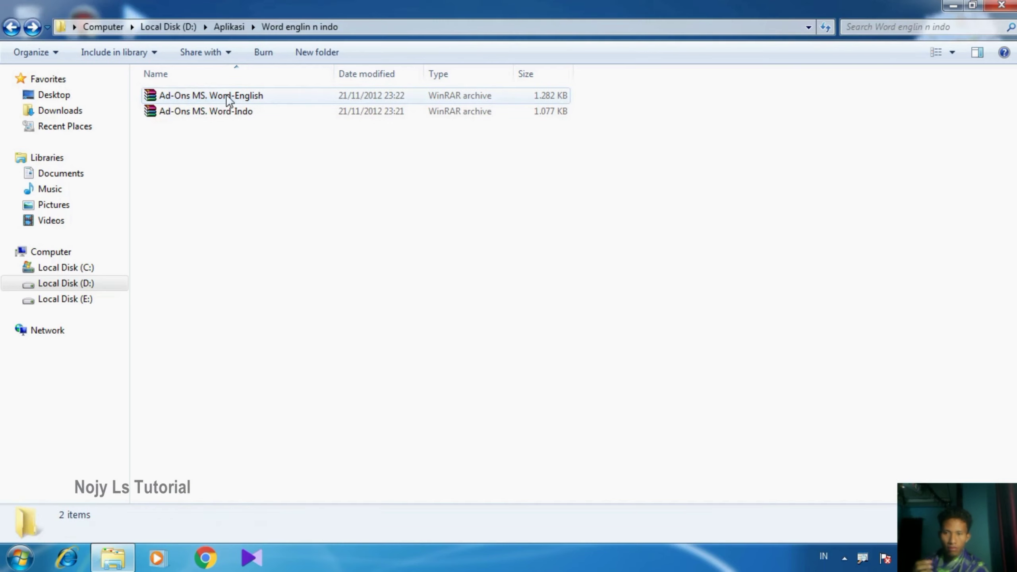
Extract the Ad-Ons MS. Word-Indo archive directly into the current folder
{"action": "left_click", "coordinate": [169, 111]}
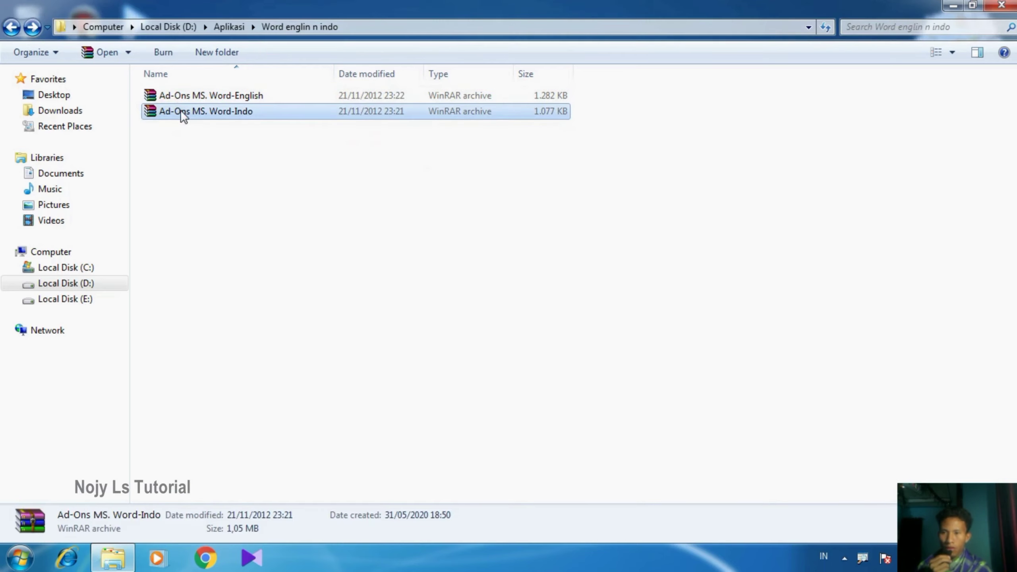
{"action": "right_click", "coordinate": [174, 110]}
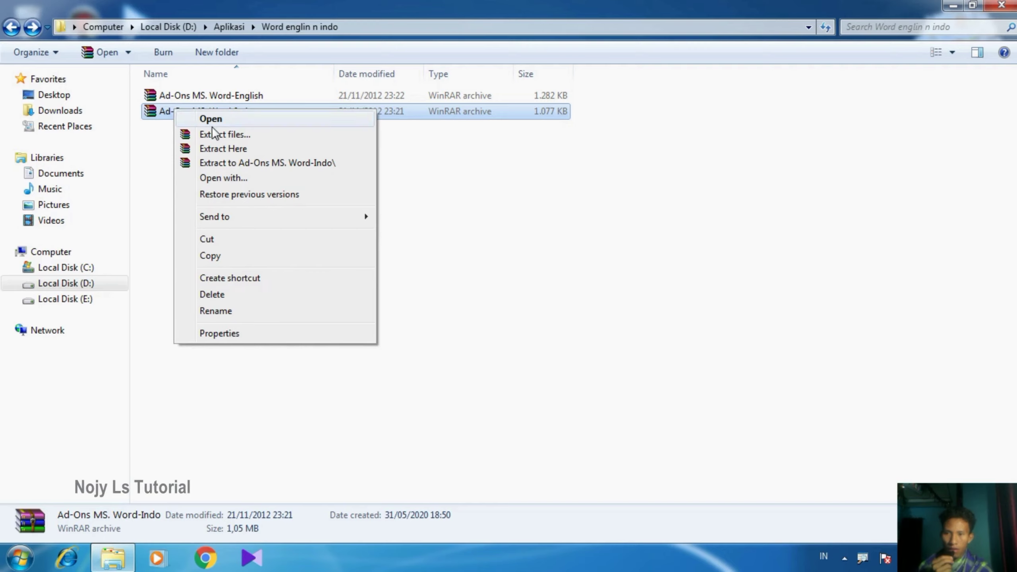
{"action": "left_click", "coordinate": [217, 149]}
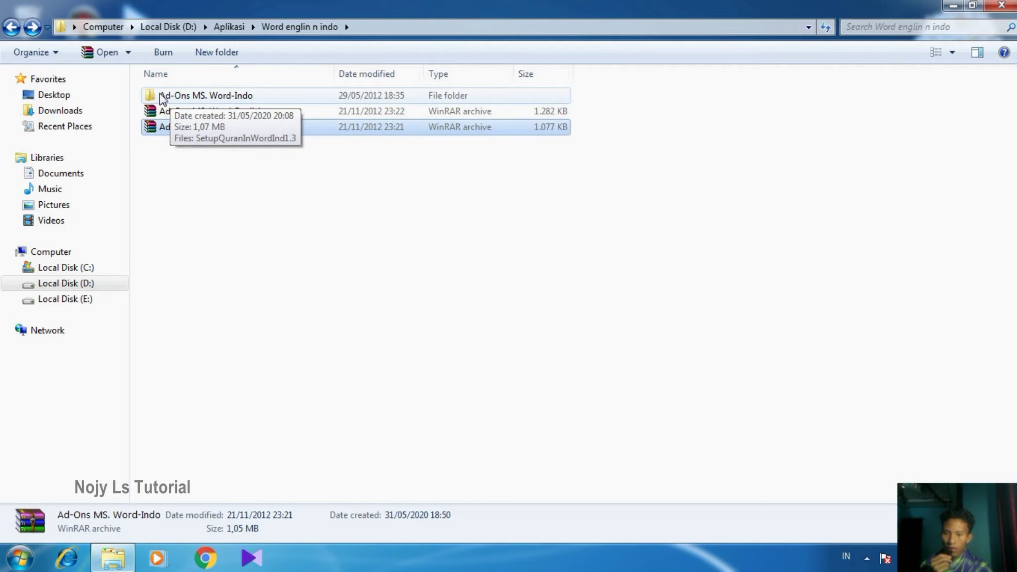
Open the extracted Ad-Ons MS. Word-Indo folder and run SetupQuranInWordInd1.3 as administrator
{"action": "left_click", "coordinate": [165, 95]}
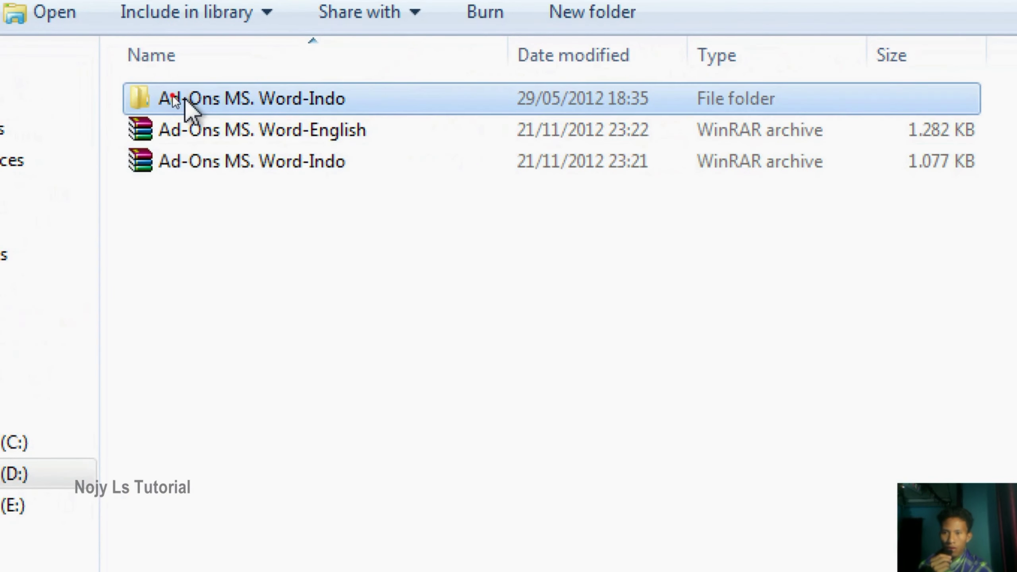
{"action": "double_click", "coordinate": [184, 97]}
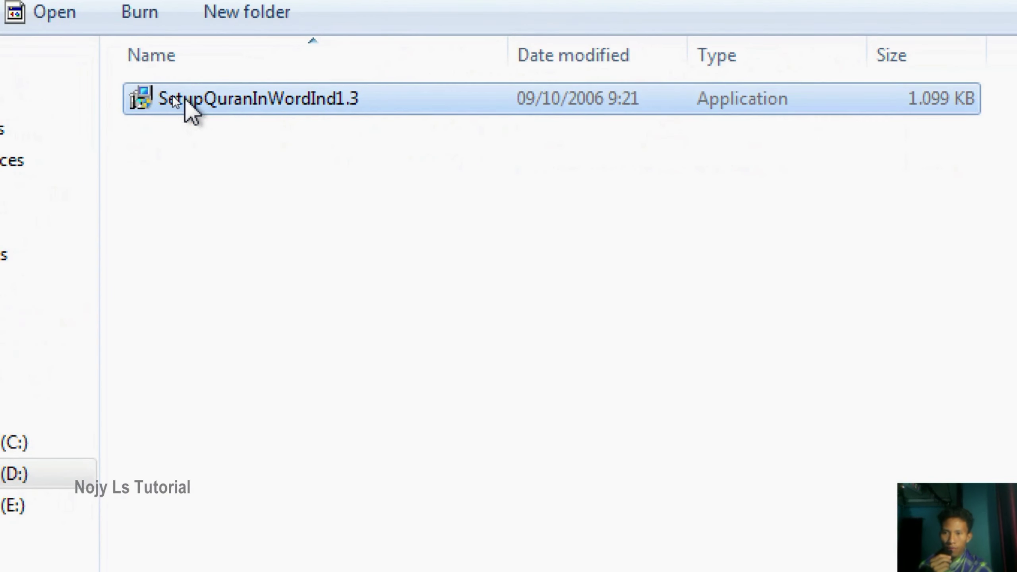
{"action": "right_click", "coordinate": [160, 93]}
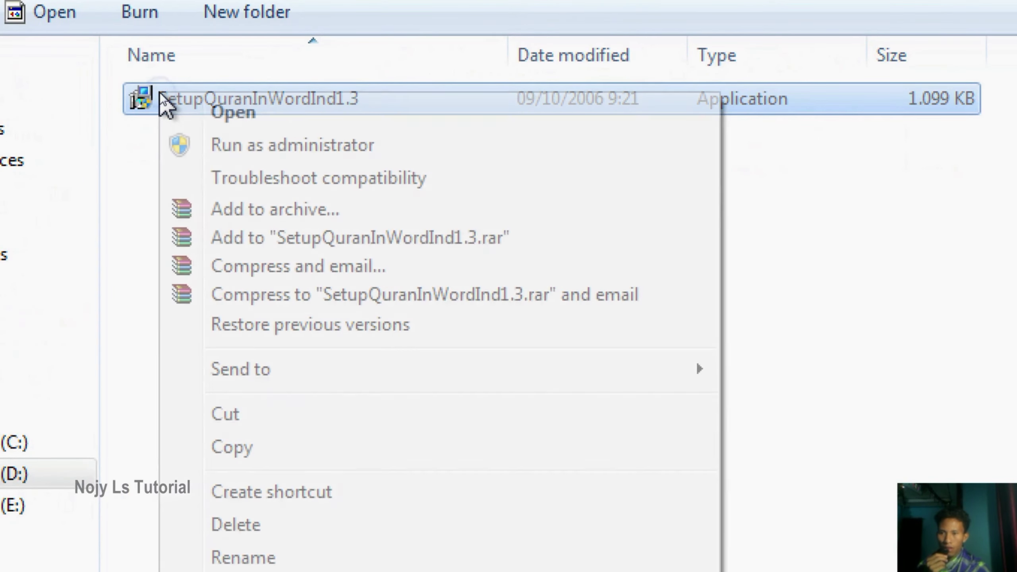
{"action": "left_click", "coordinate": [247, 147]}
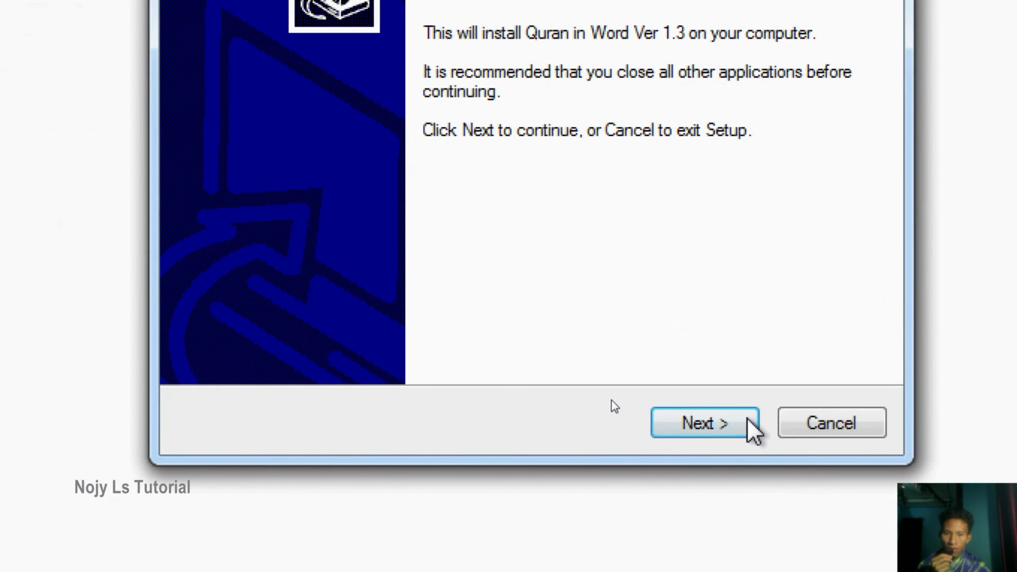
Install Quran in Word into C:\Program Files\Common Files\Quran_in_Word, agreeing to use the existing folder
{"action": "left_click", "coordinate": [711, 417]}
{"action": "left_click", "coordinate": [711, 416]}
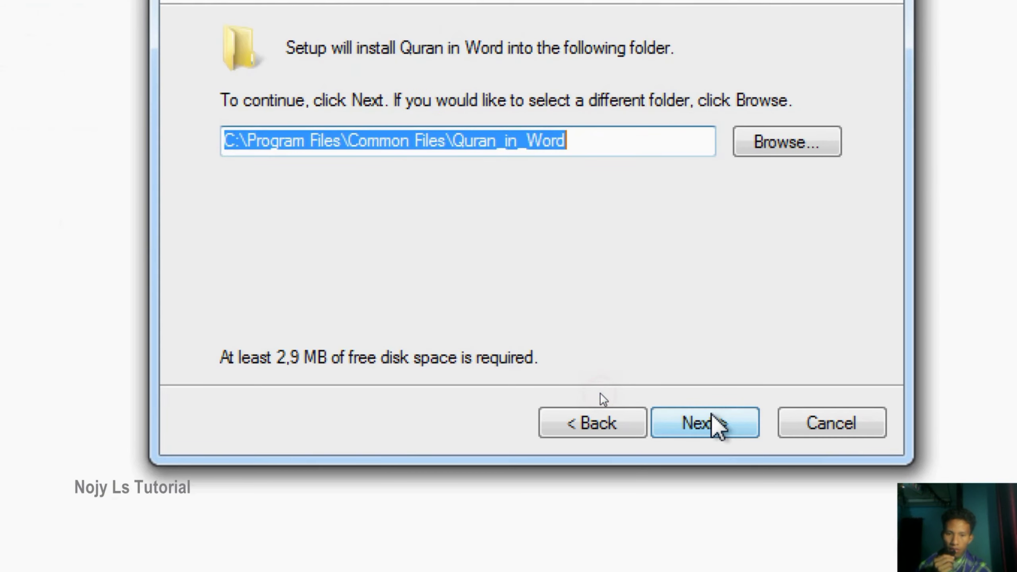
{"action": "left_click", "coordinate": [712, 417]}
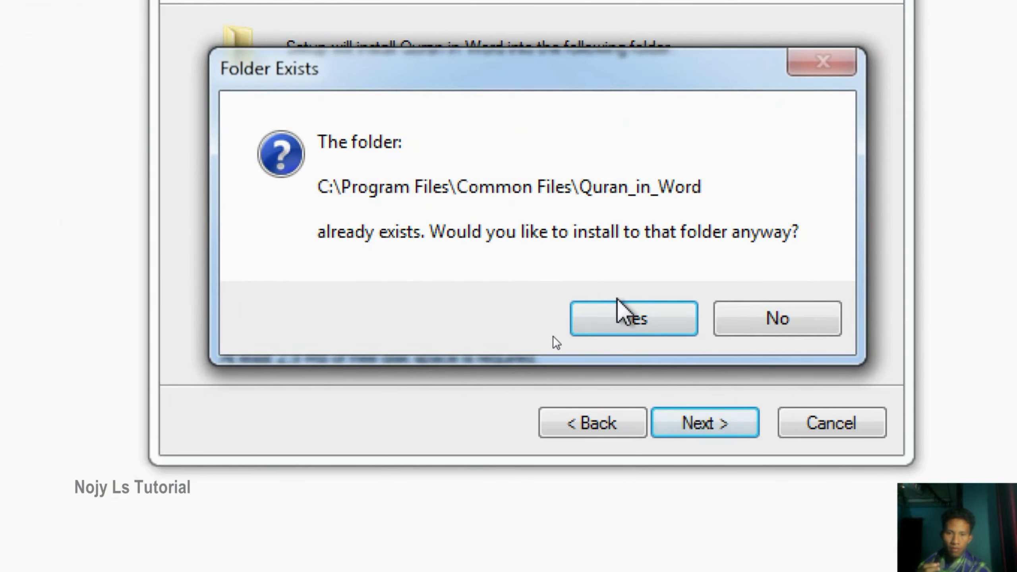
{"action": "left_click", "coordinate": [619, 310]}
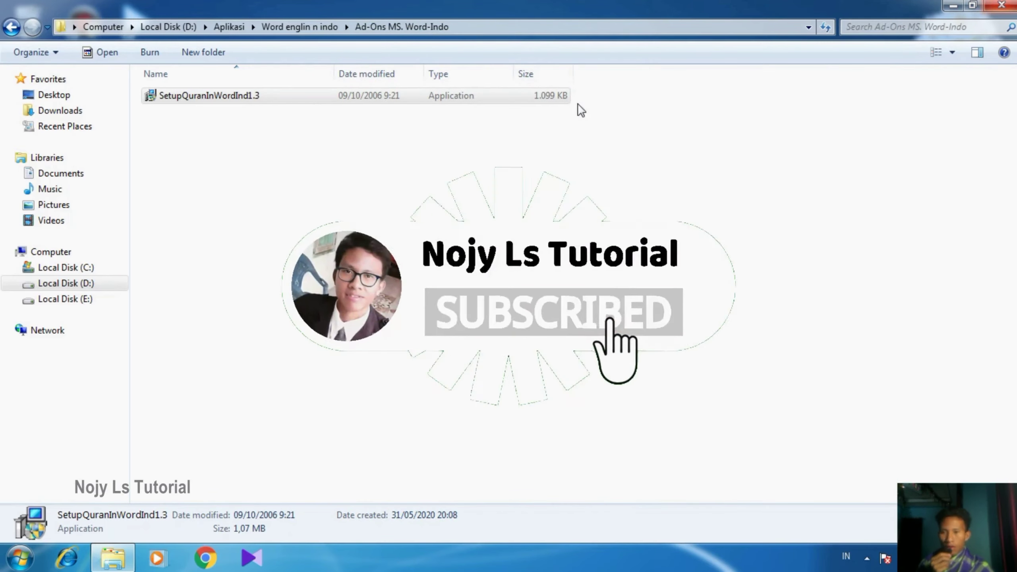
Close the file manager, open Microsoft Word 2010 and bring up its add-in commands
{"action": "left_click", "coordinate": [1001, 5]}
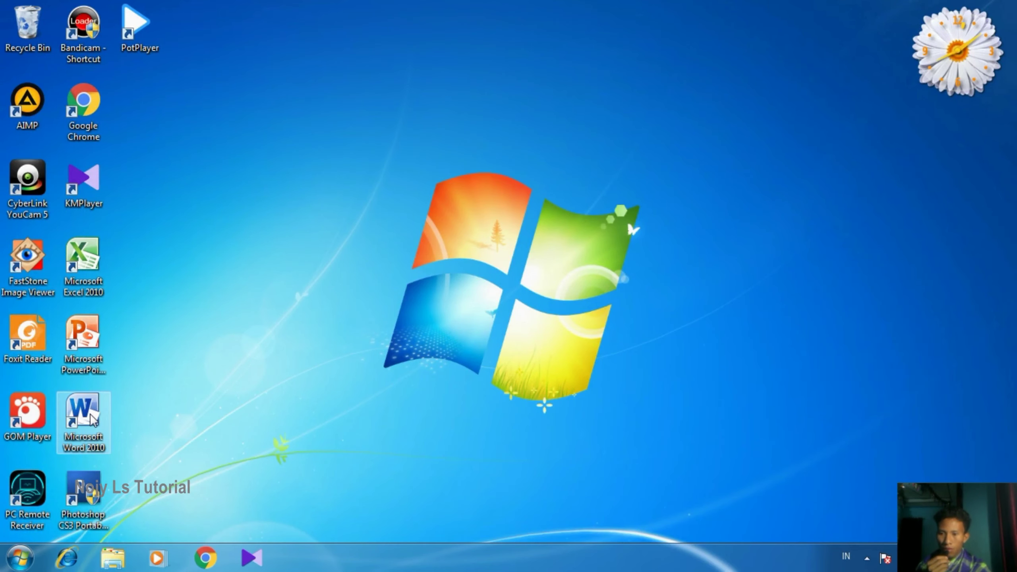
{"action": "double_click", "coordinate": [92, 418]}
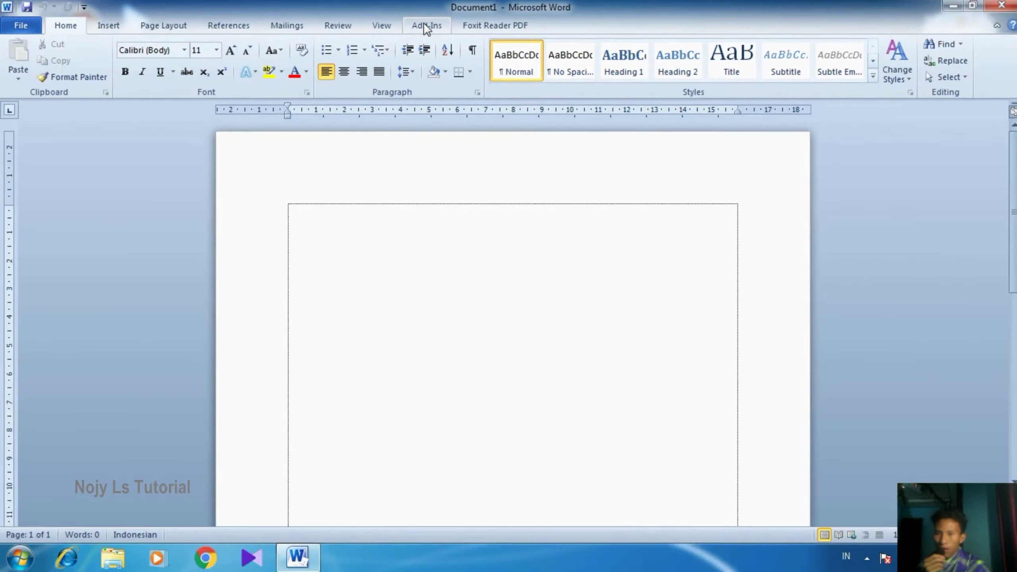
{"action": "left_click", "coordinate": [425, 24]}
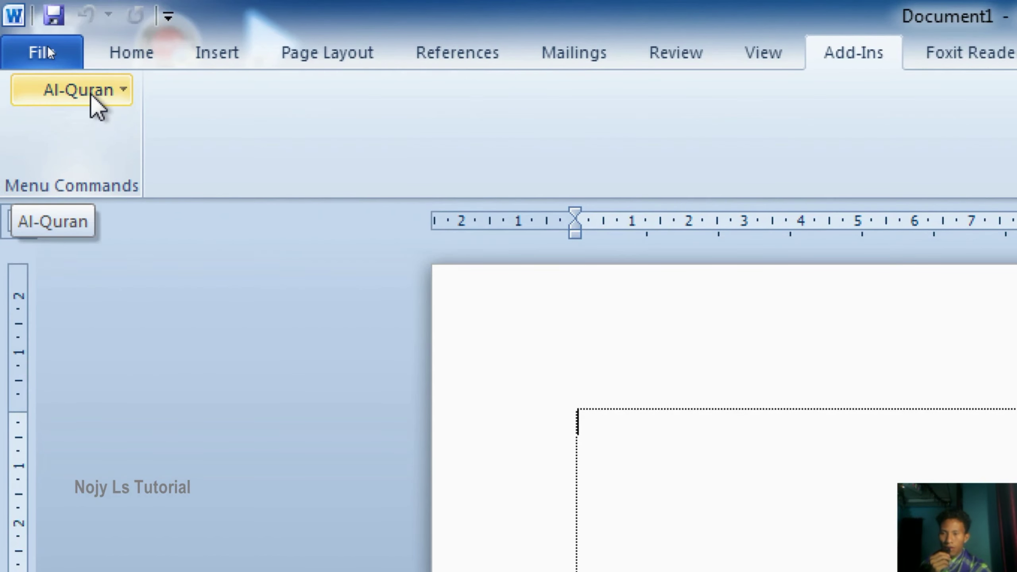
Insert the Arabic text with Indonesian translation of surah 001. Al Faatihah, verses 1 to 3, at font size 14
{"action": "left_click", "coordinate": [119, 92]}
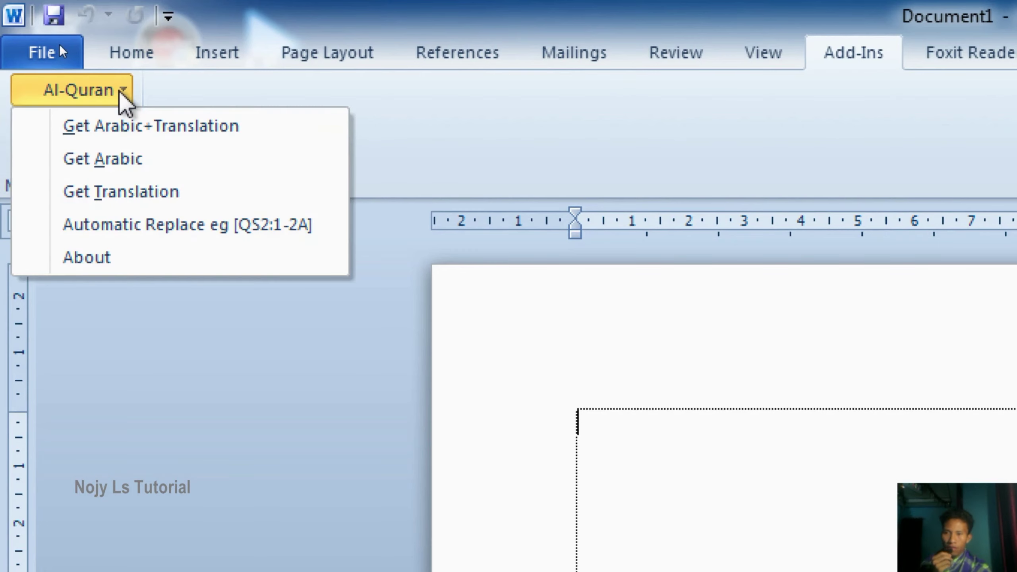
{"action": "left_click", "coordinate": [185, 128]}
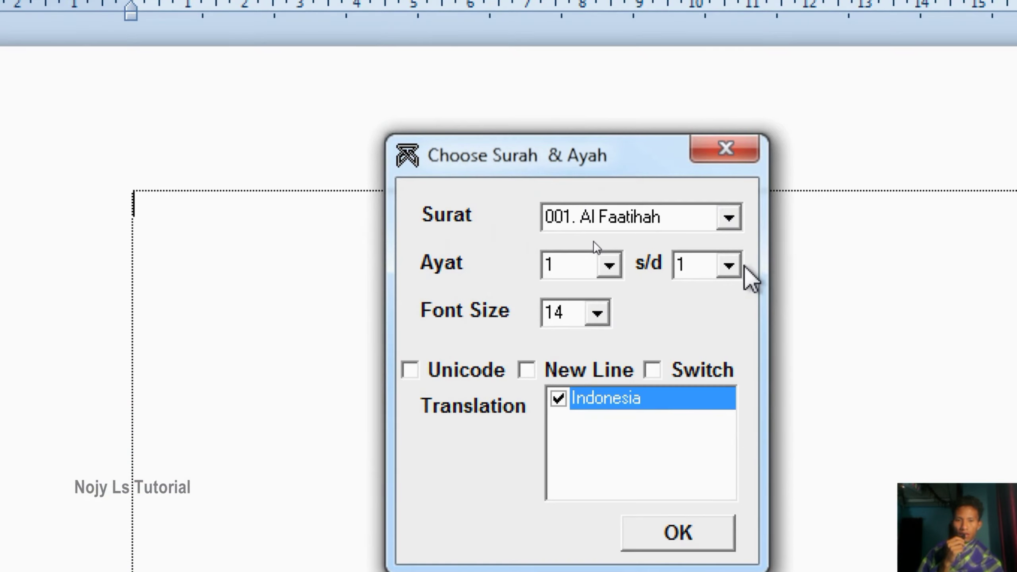
{"action": "left_click", "coordinate": [729, 265]}
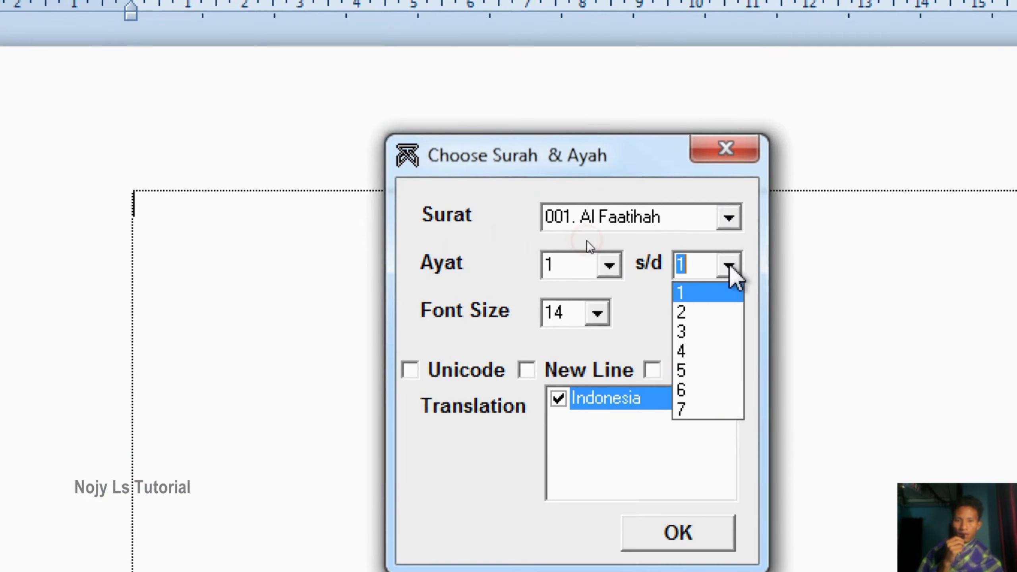
{"action": "left_click", "coordinate": [688, 325]}
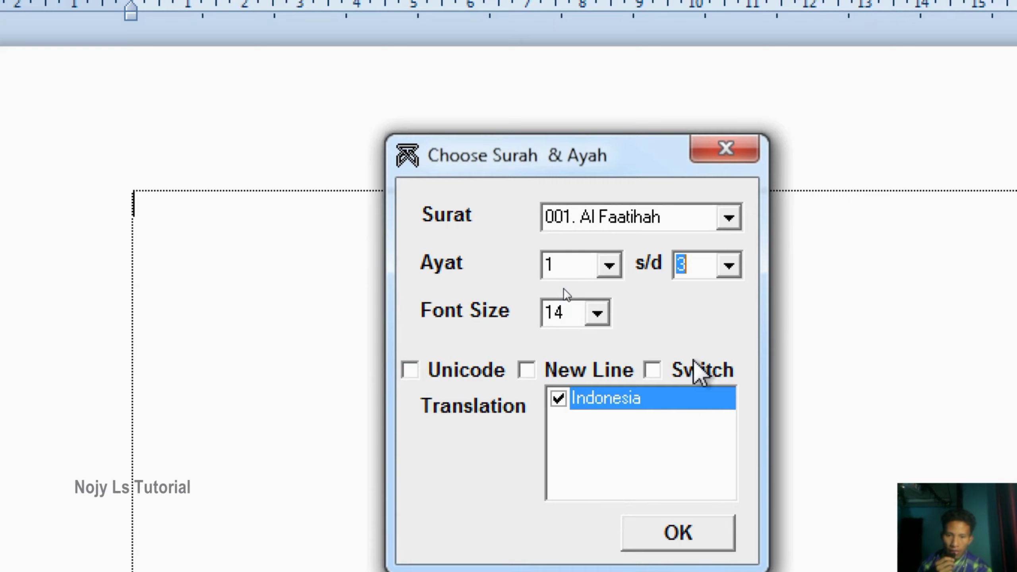
{"action": "left_click_drag", "start_coordinate": [638, 164], "coordinate": [581, 110]}
{"action": "left_click", "coordinate": [621, 479]}
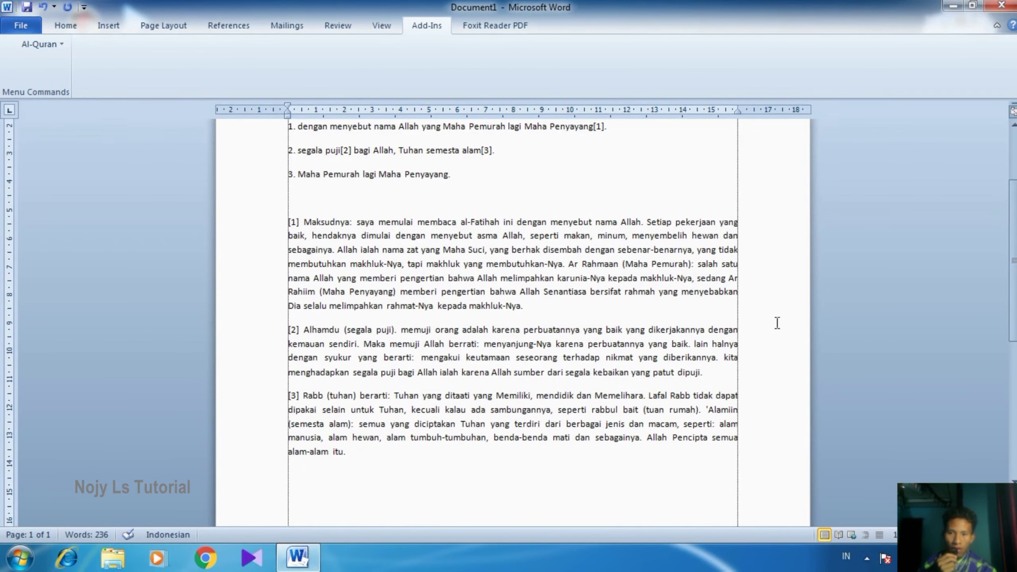
Review the inserted Arabic verse line and the Indonesian translation beneath it from the start of the document
{"action": "scroll", "coordinate": [737, 236], "scroll_direction": "up", "scroll_amount": 3}
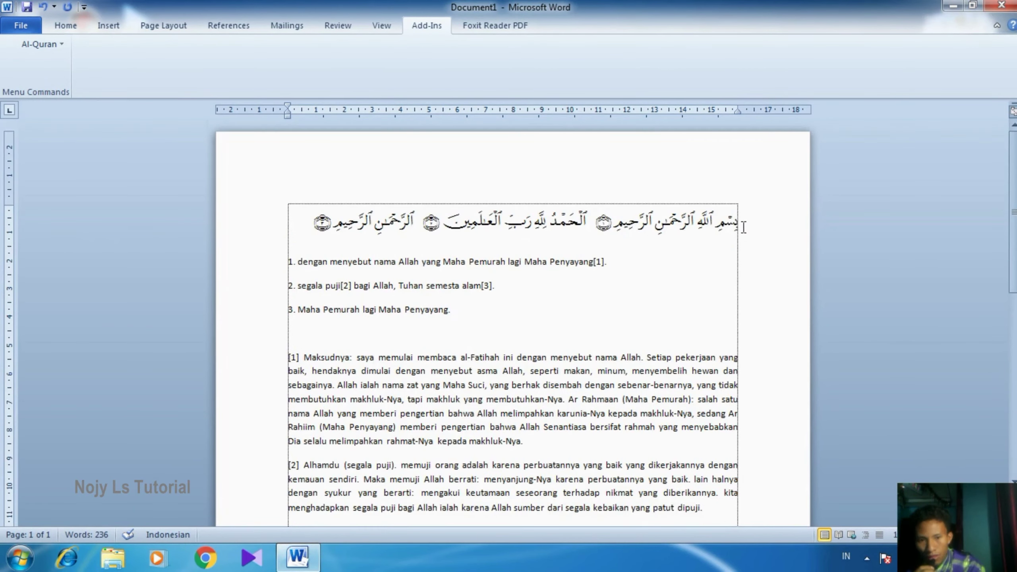
{"action": "triple_click", "coordinate": [744, 227]}
{"action": "left_click", "coordinate": [765, 221]}
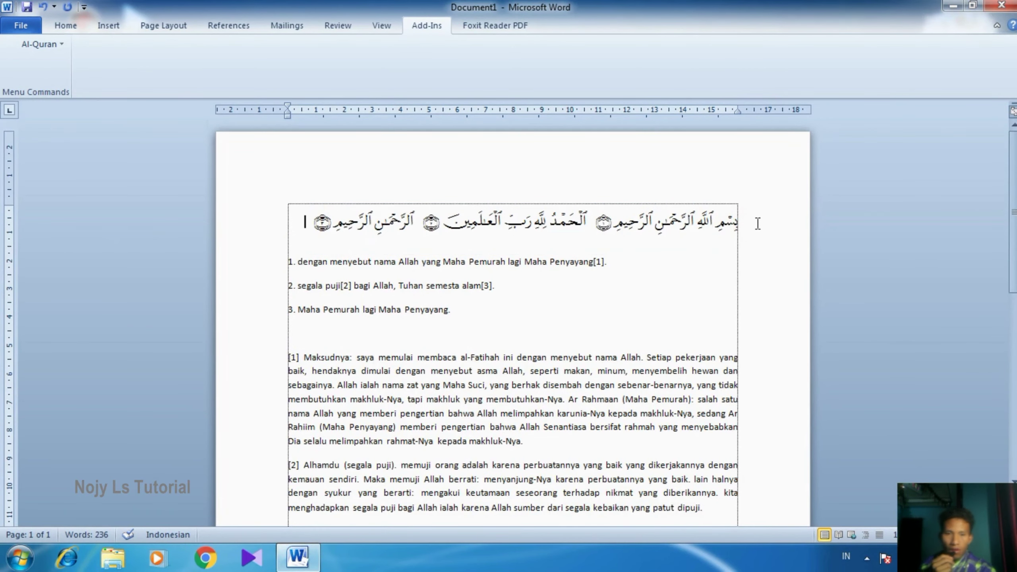
{"action": "key", "text": "ctrl+shift"}
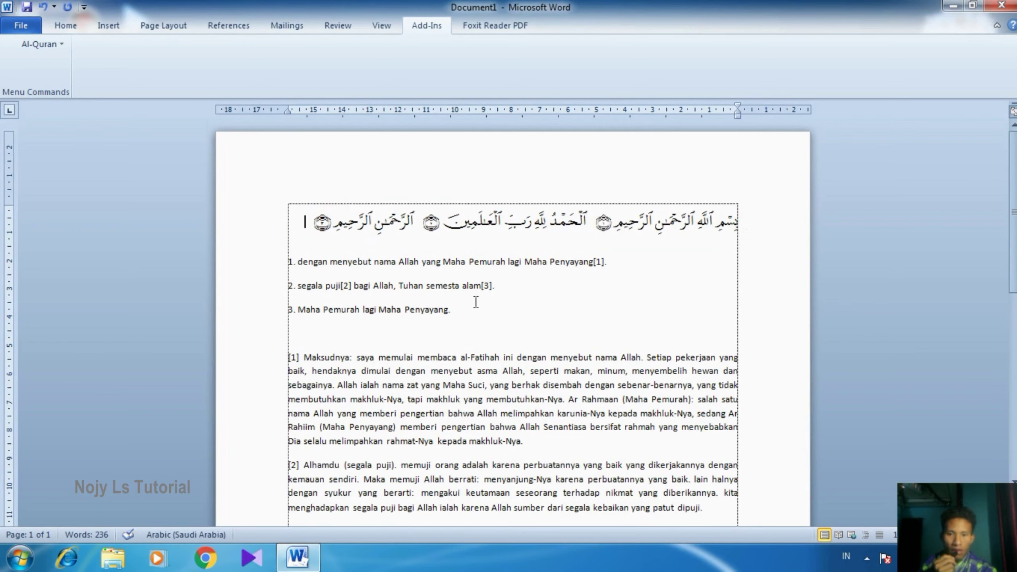
{"action": "left_click", "coordinate": [464, 306]}
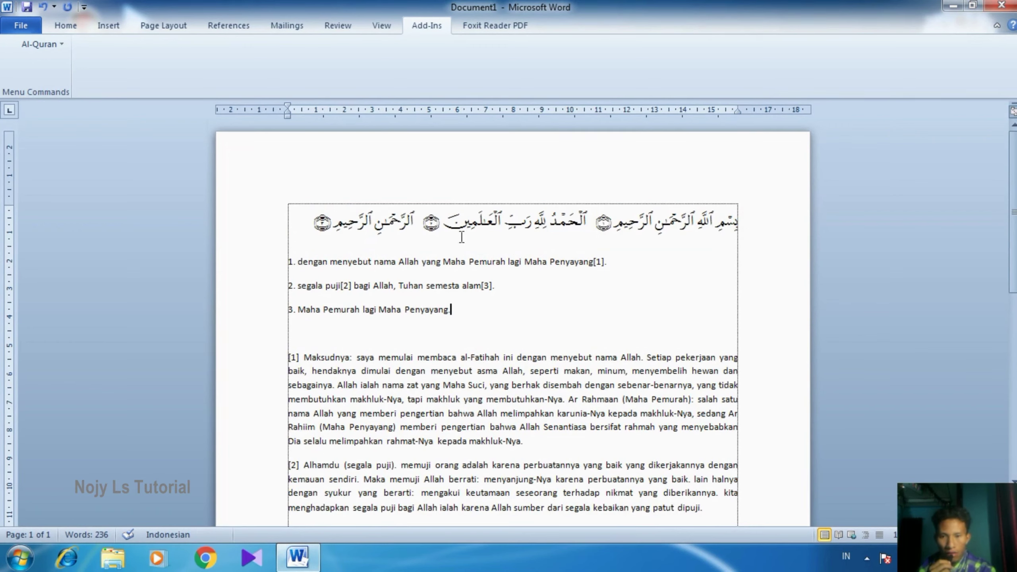
{"action": "left_click", "coordinate": [457, 308]}
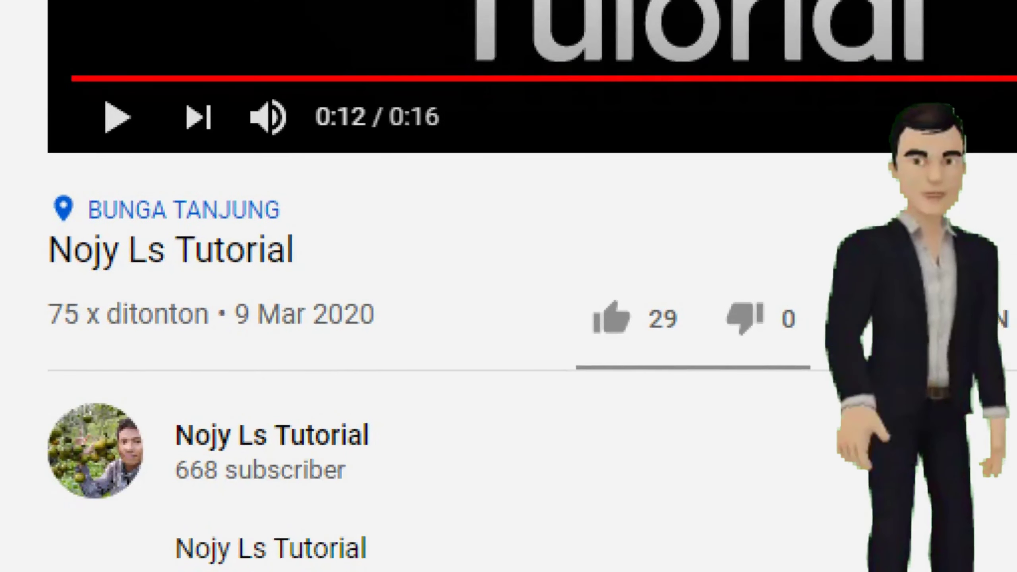
{"action": "mouse_move", "coordinate": [347, 349]}
{"action": "left_mouse_down"}
{"action": "mouse_move", "coordinate": [332, 347]}
{"action": "mouse_move", "coordinate": [22, 545]}
{"action": "mouse_move", "coordinate": [465, 431]}
{"action": "mouse_move", "coordinate": [304, 354]}
{"action": "left_mouse_up"}
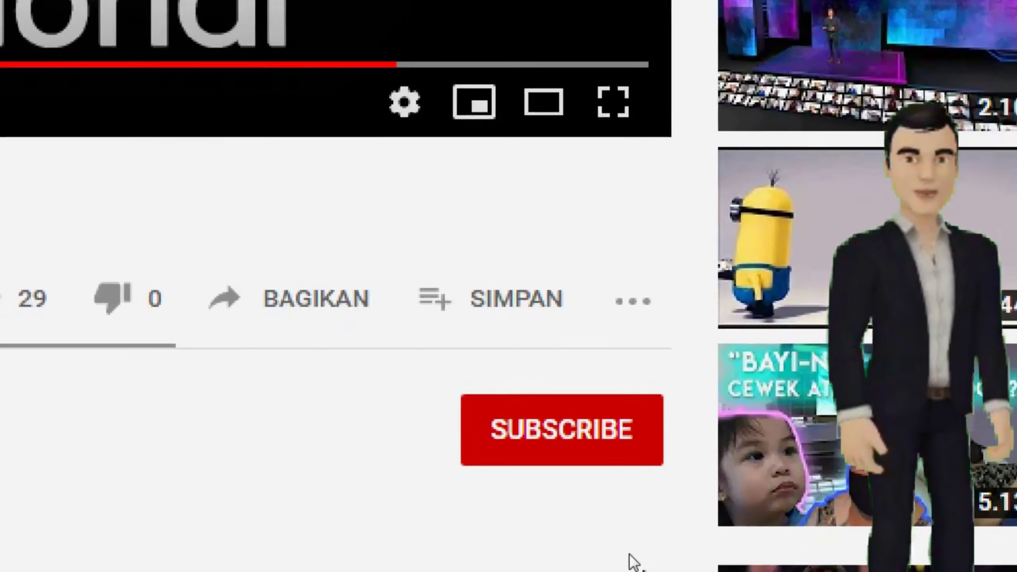
{"action": "left_click", "coordinate": [568, 442]}
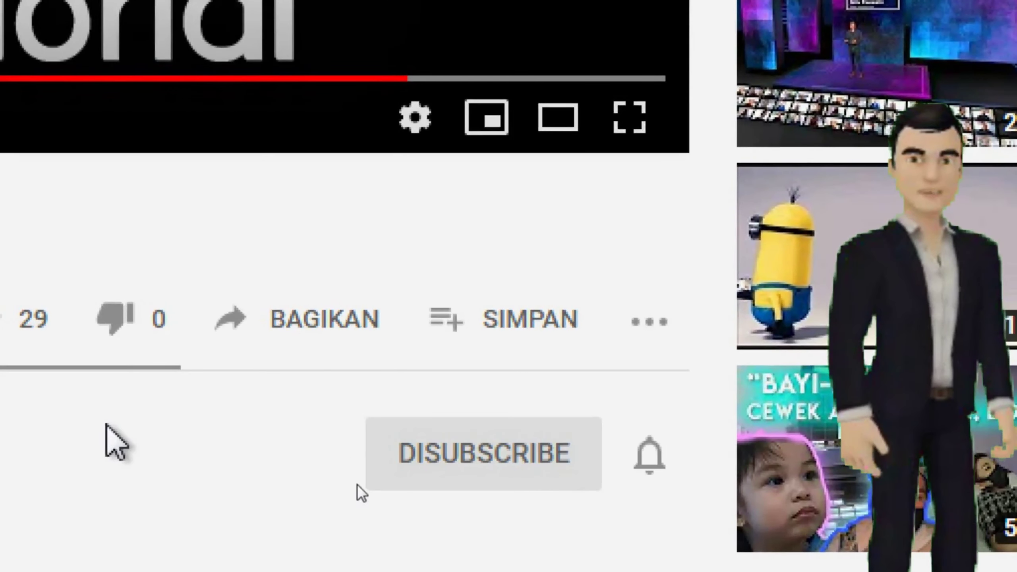
{"action": "left_click", "coordinate": [136, 321]}
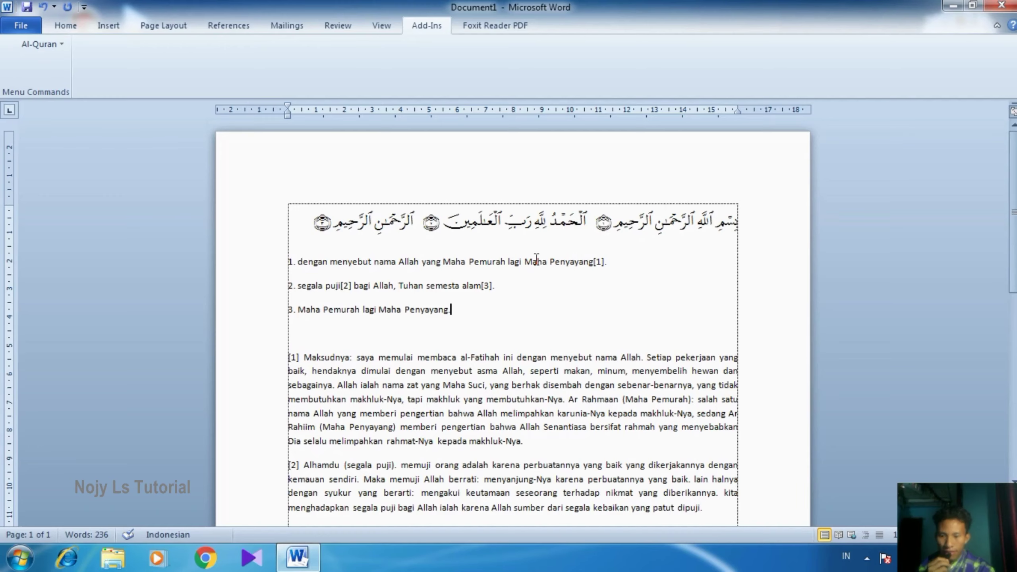
Clear the whole document and set up an Arabic+Translation insertion of surah 114. An Naas, verses 1 to 6
{"action": "key", "text": "ctrl+a"}
{"action": "key", "text": "Delete"}
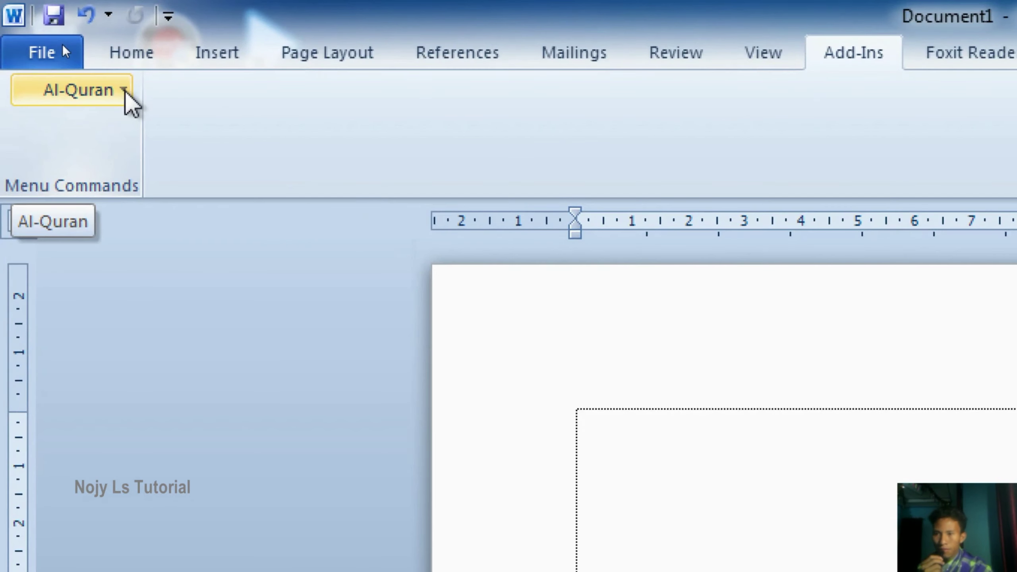
{"action": "left_click", "coordinate": [62, 44]}
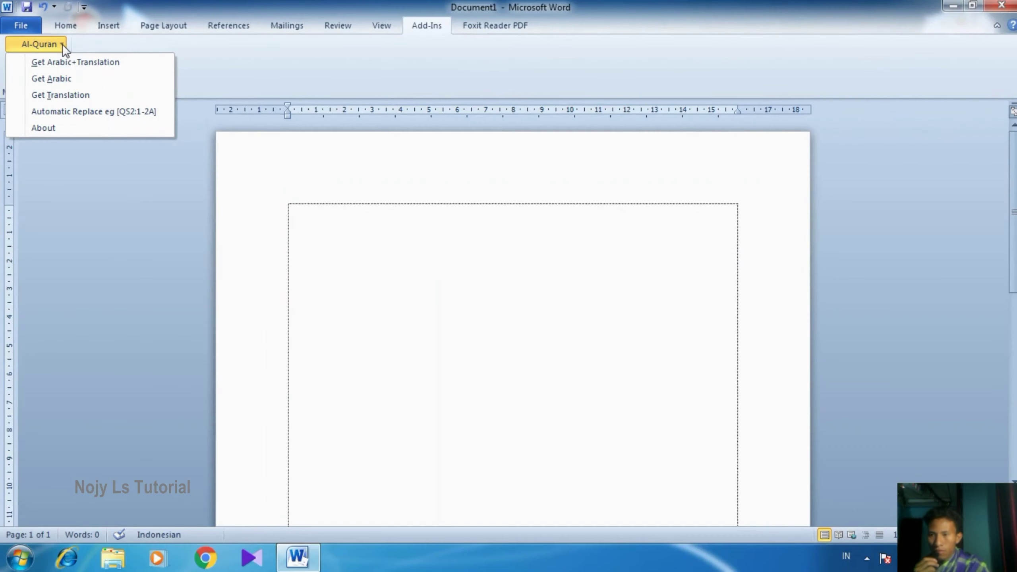
{"action": "left_click", "coordinate": [84, 66]}
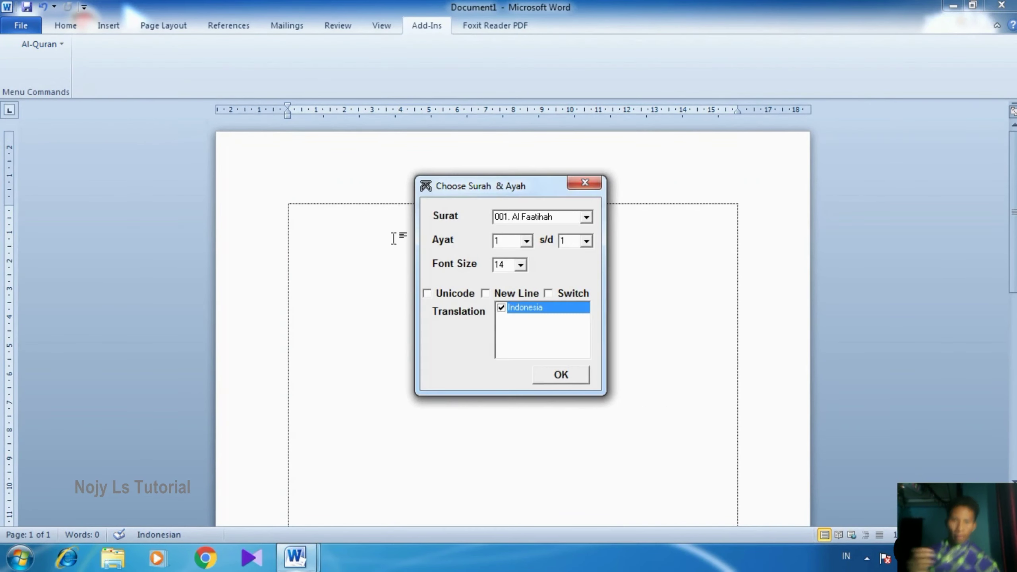
{"action": "left_click", "coordinate": [586, 217]}
{"action": "left_click", "coordinate": [586, 241]}
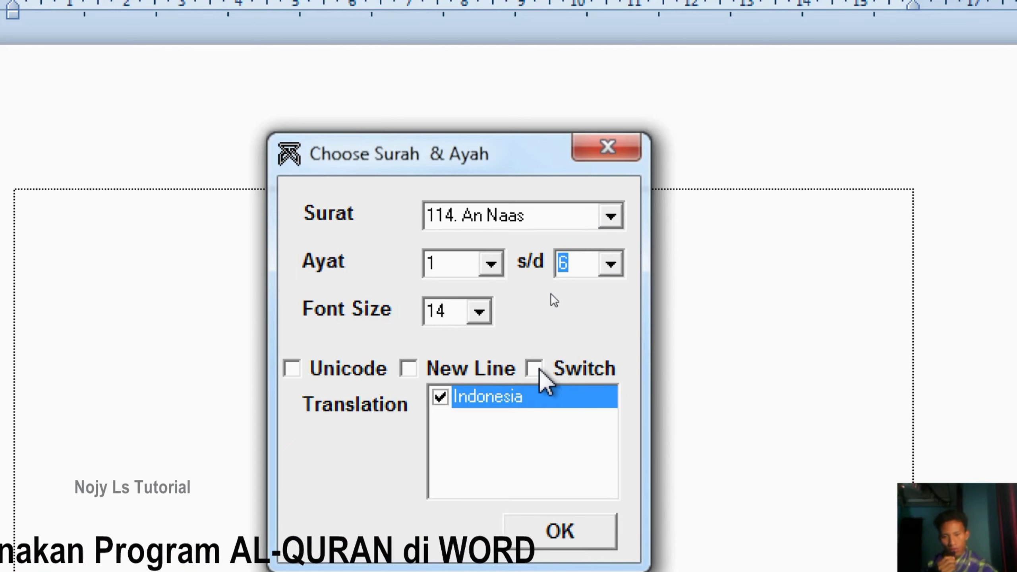